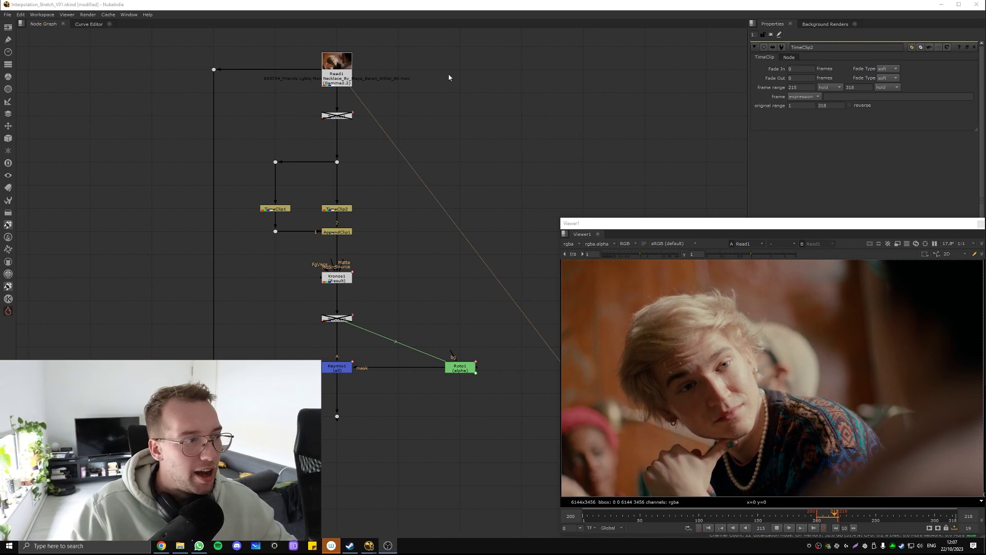
Step: Move Read1 up and insert a Dot beneath it, leaving space between them above the branch
{"action": "left_click_drag", "start_coordinate": [354, 75], "coordinate": [355, 53]}
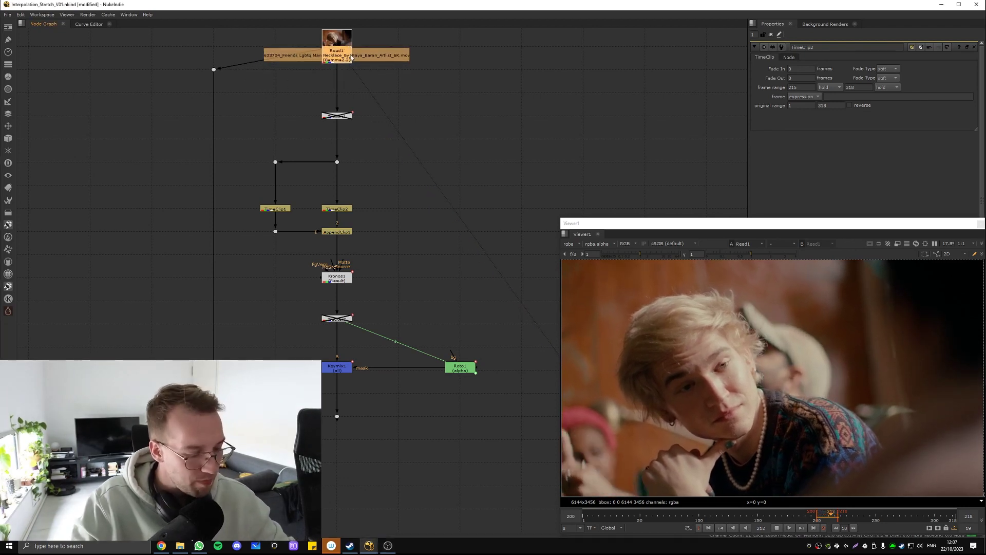
{"action": "key", "text": "period"}
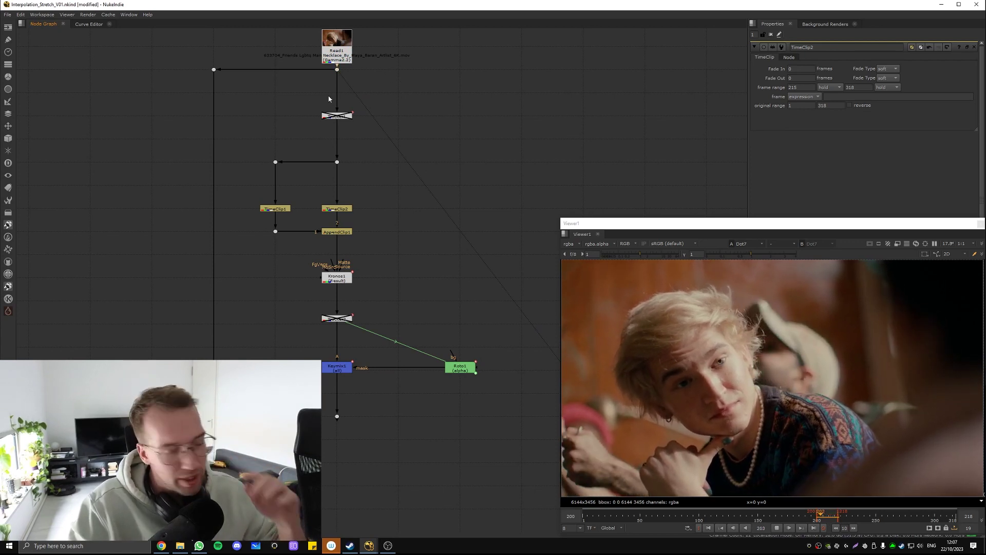
{"action": "middle_click_drag", "start_coordinate": [334, 105], "coordinate": [359, 175]}
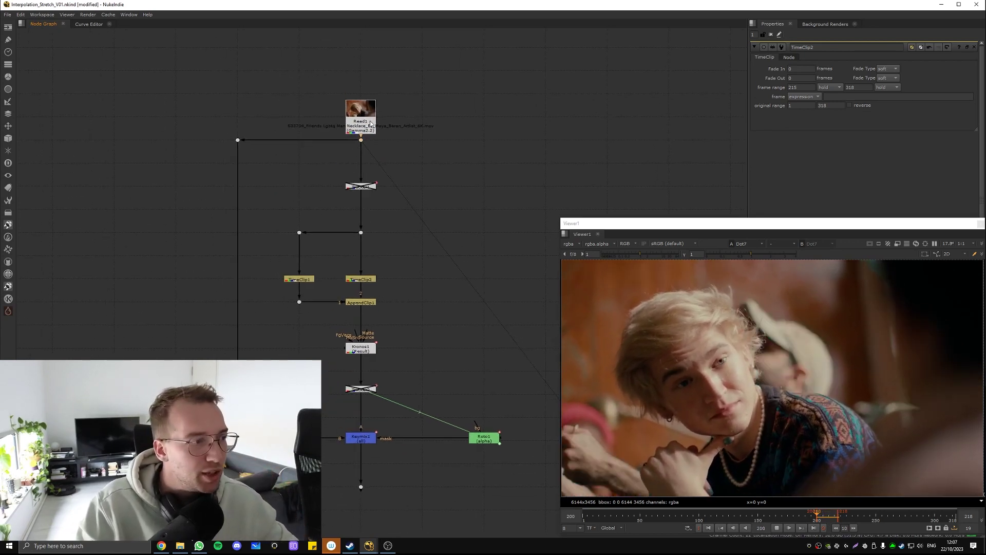
{"action": "left_click_drag", "start_coordinate": [374, 110], "coordinate": [374, 66]}
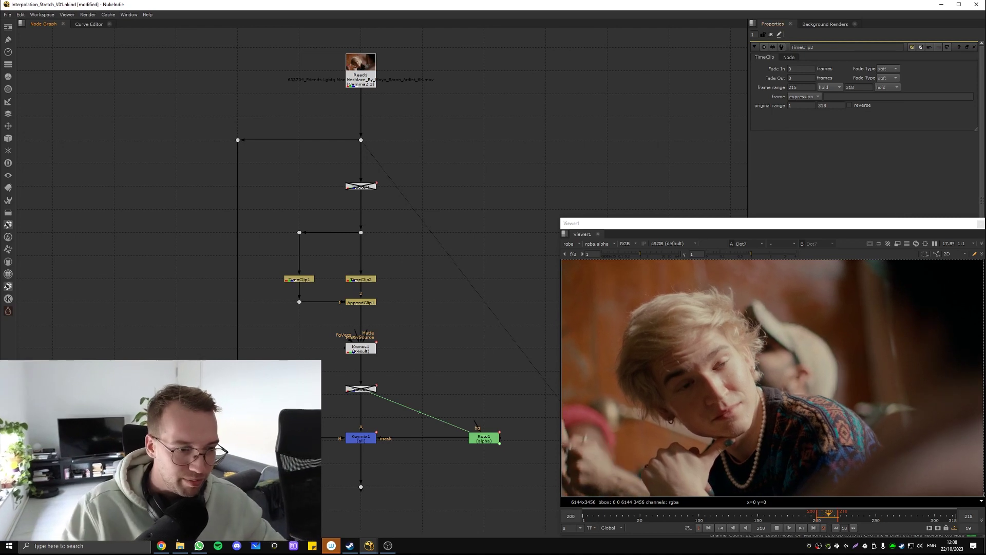
Step: Play the original footage from the new Dot and examine the cut closely on the man's face
{"action": "key", "text": "k"}
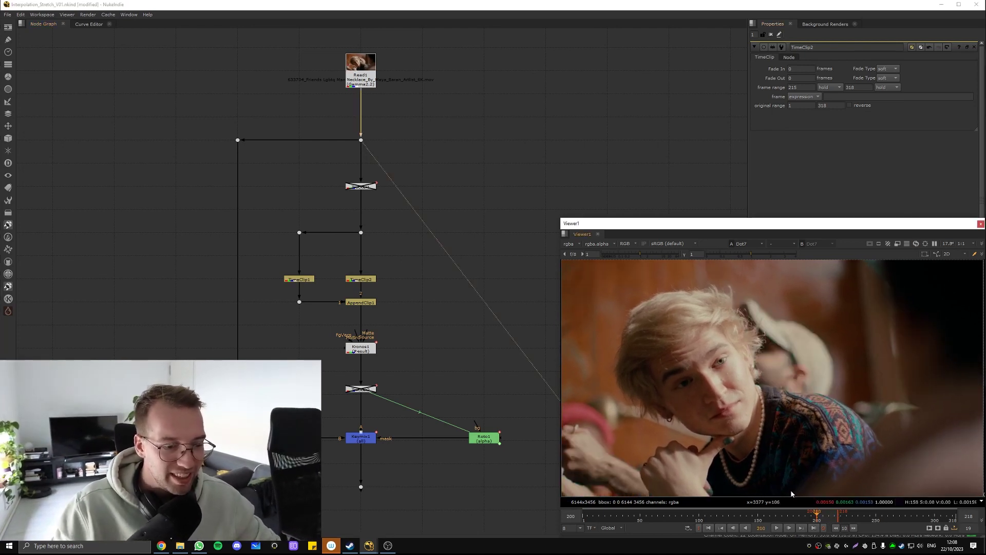
{"action": "key", "text": "l"}
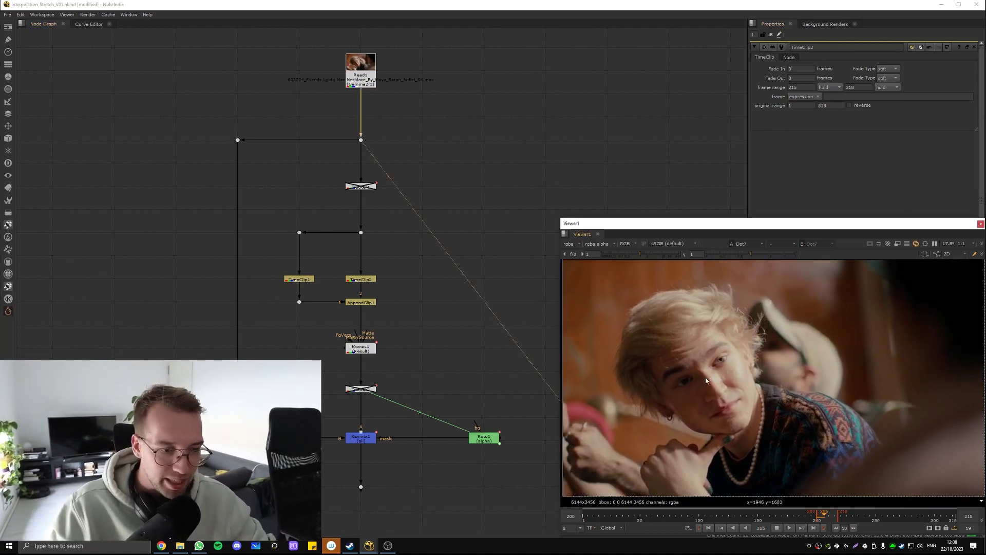
{"action": "scroll", "coordinate": [719, 380], "scroll_direction": "up", "scroll_amount": 3}
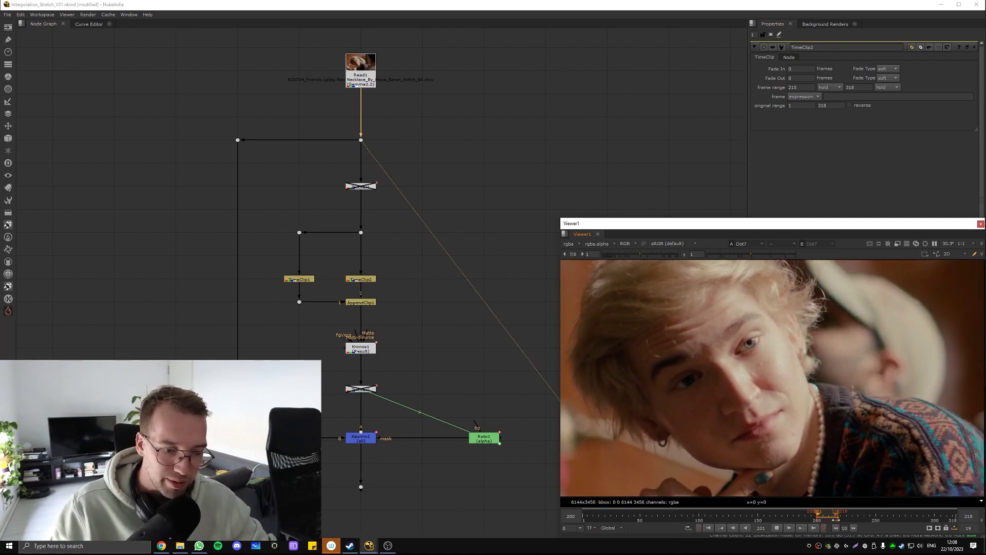
{"action": "key", "text": "k"}
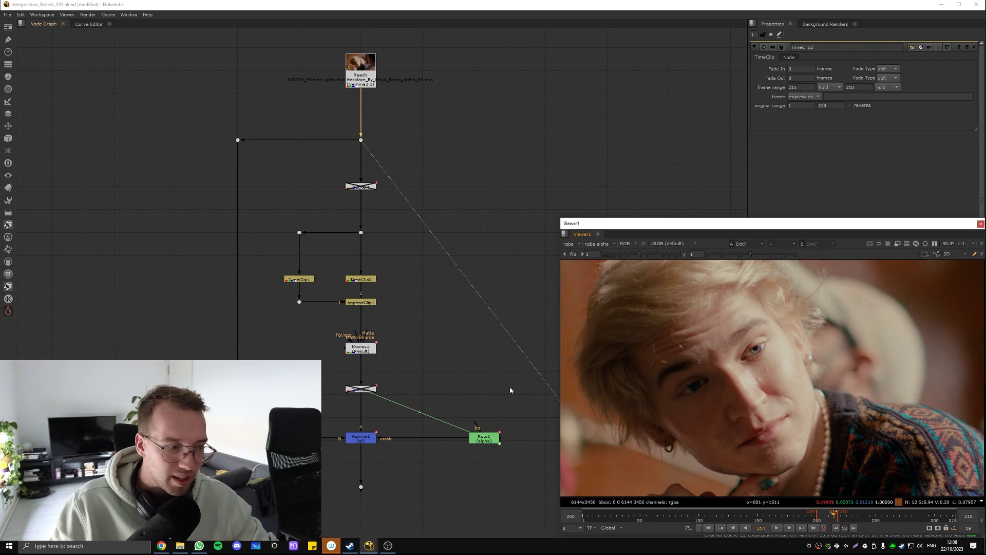
Step: View the outputs of TimeClip1 and TimeClip2 and open their properties to check the frame ranges
{"action": "left_click", "coordinate": [287, 280]}
{"action": "key", "text": "1"}
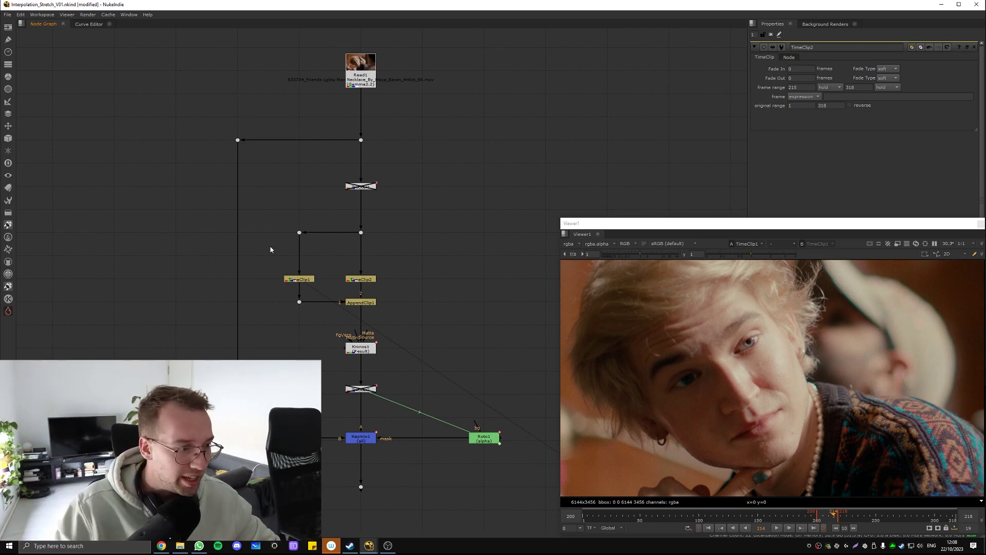
{"action": "double_click", "coordinate": [299, 278]}
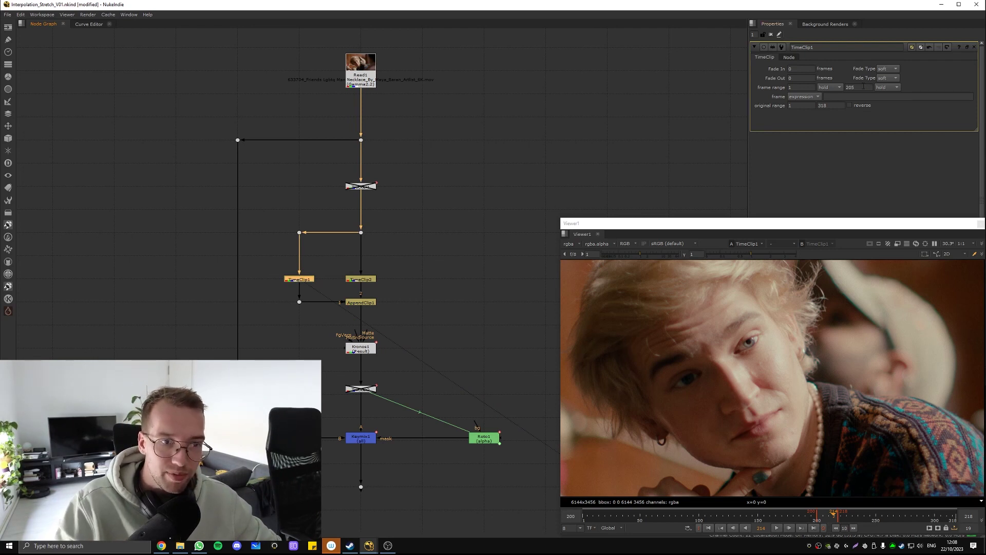
{"action": "double_click", "coordinate": [361, 279]}
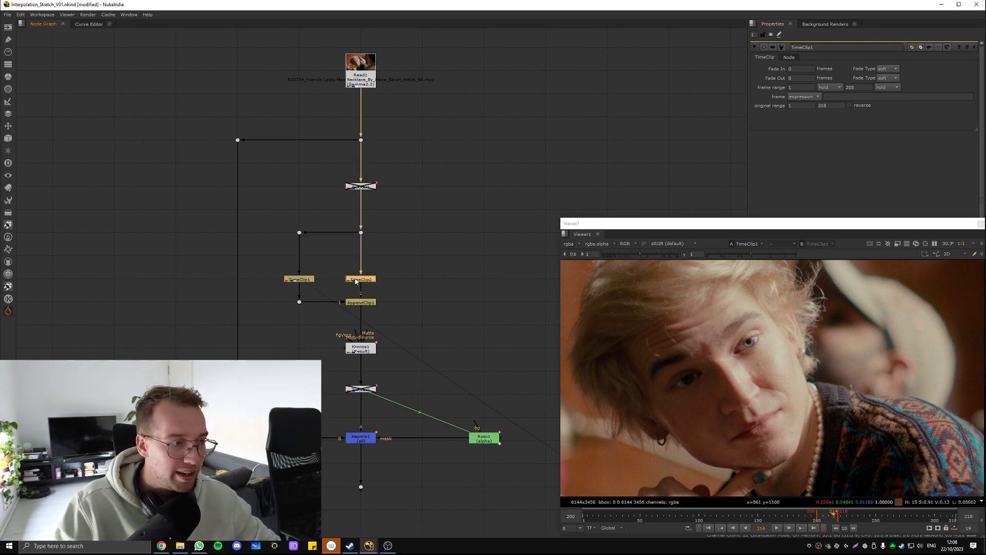
{"action": "key", "text": "1"}
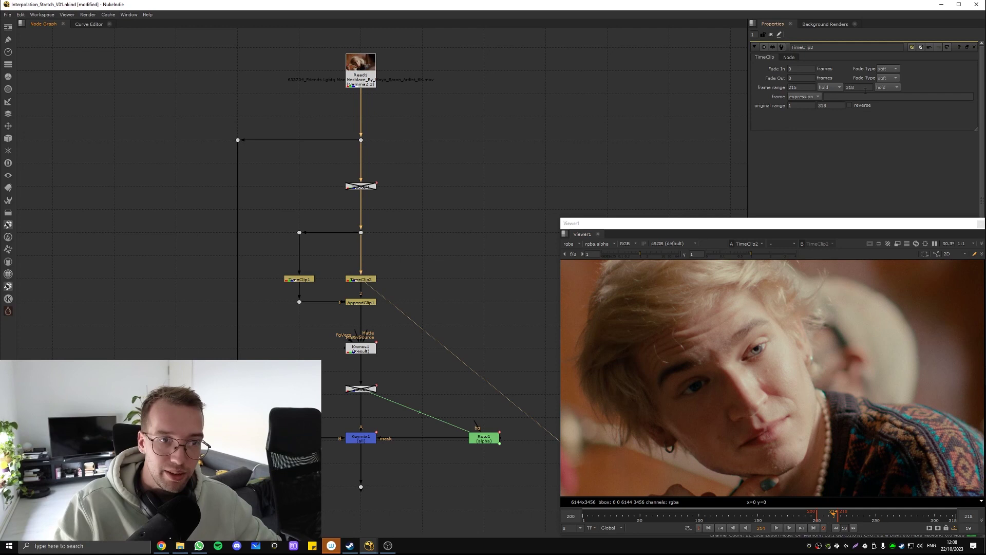
Step: View the output of AppendClip1 to check the two joined clips at the current frame
{"action": "left_click", "coordinate": [361, 302]}
{"action": "key", "text": "1"}
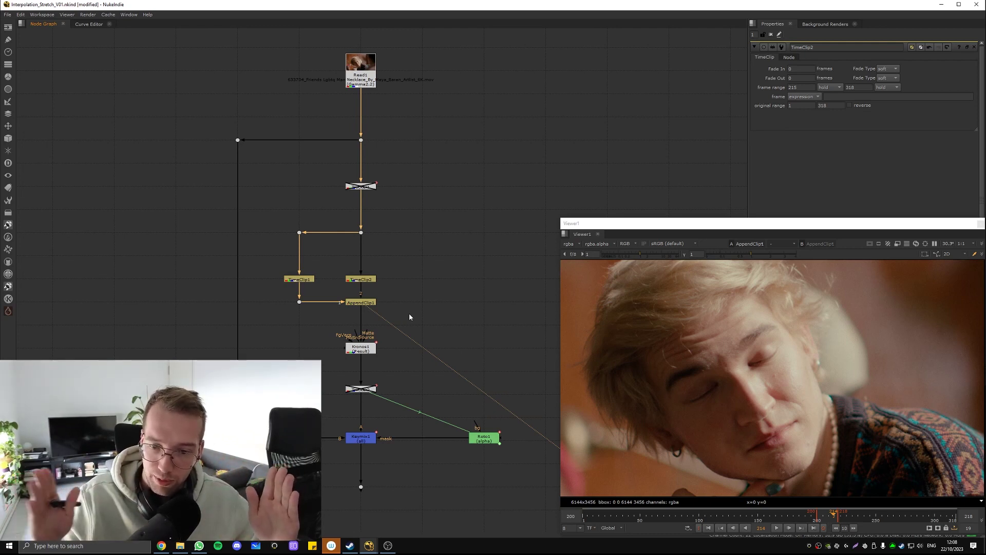
{"action": "left_click", "coordinate": [439, 309]}
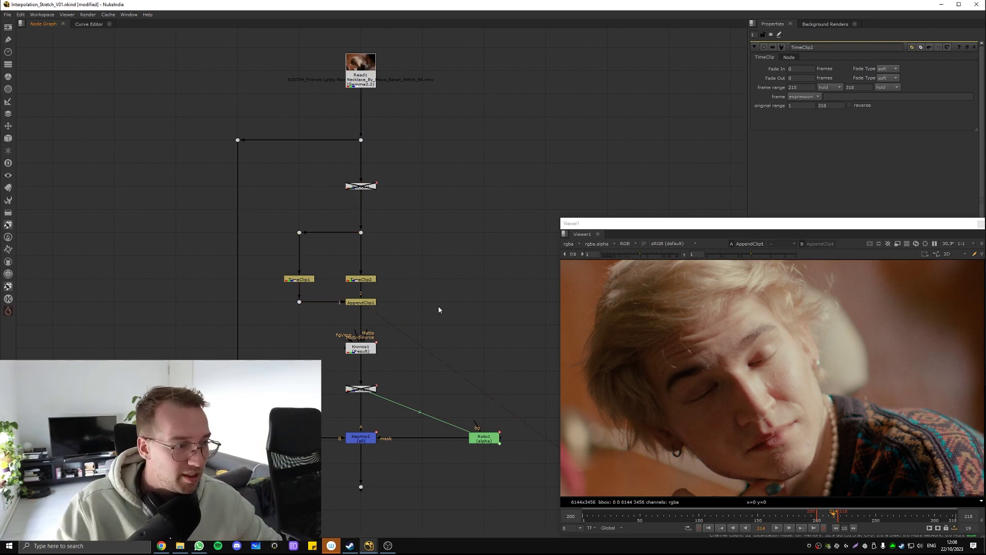
Step: Open Kronos1's properties, view its output with the whole frame fitted, and play back the interpolated transition
{"action": "middle_click_drag", "start_coordinate": [390, 295], "coordinate": [372, 256]}
{"action": "double_click", "coordinate": [340, 313]}
{"action": "key", "text": "1"}
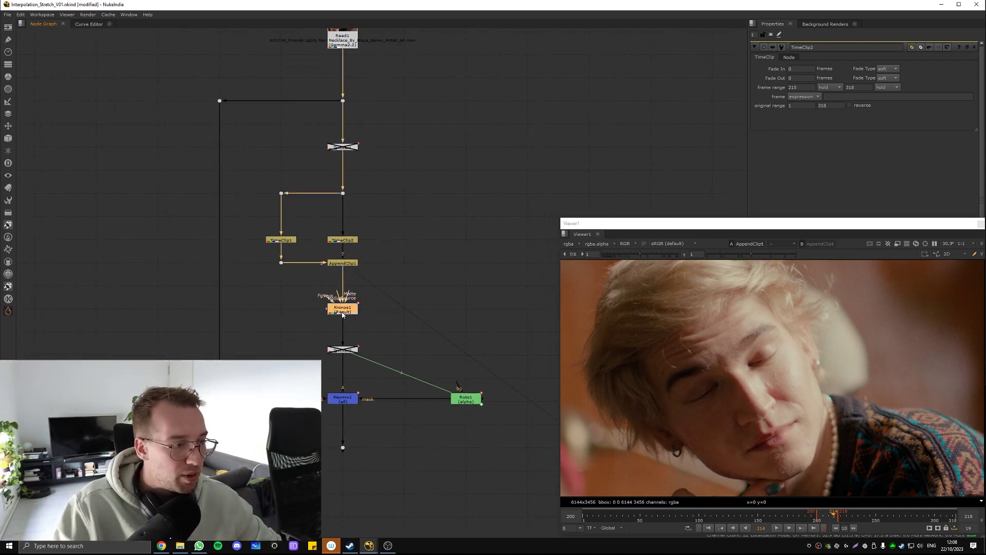
{"action": "left_click", "coordinate": [365, 315]}
{"action": "key", "text": "f"}
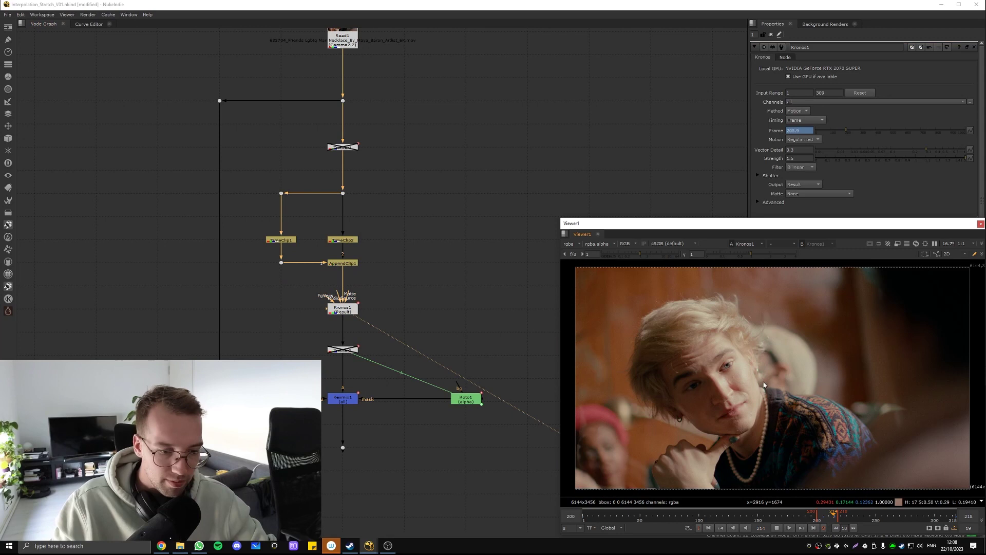
{"action": "key", "text": "l"}
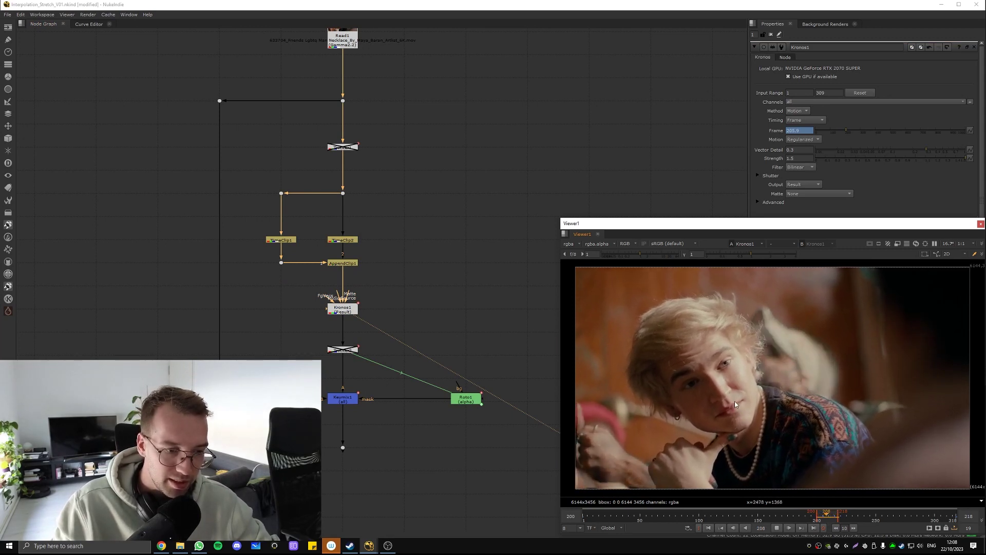
{"action": "left_click_drag", "start_coordinate": [753, 342], "coordinate": [674, 408]}
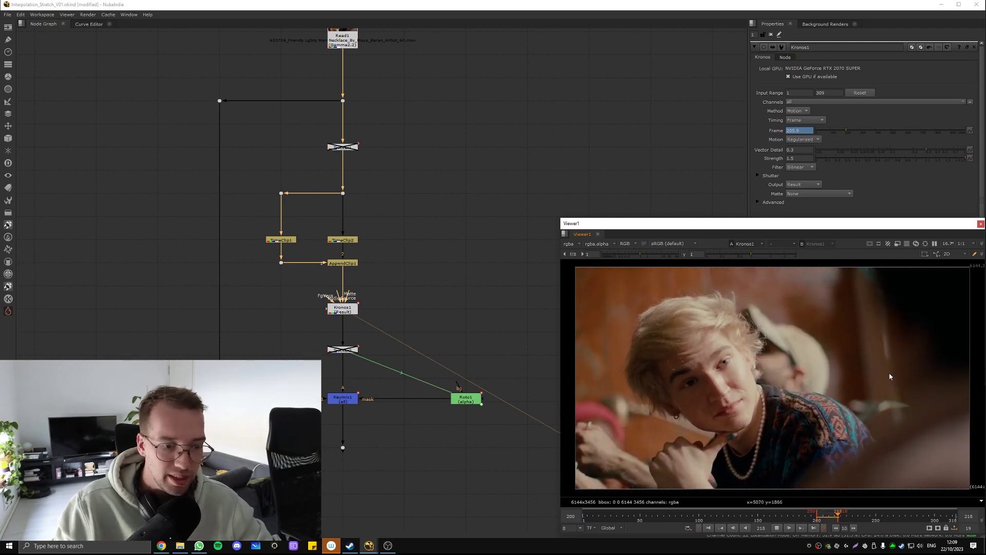
{"action": "key", "text": "k"}
Step: Step through the frames of the transition to examine how Kronos1's animated Frame value changes
{"action": "left_click", "coordinate": [822, 515]}
{"action": "left_click_drag", "start_coordinate": [821, 513], "coordinate": [823, 515]}
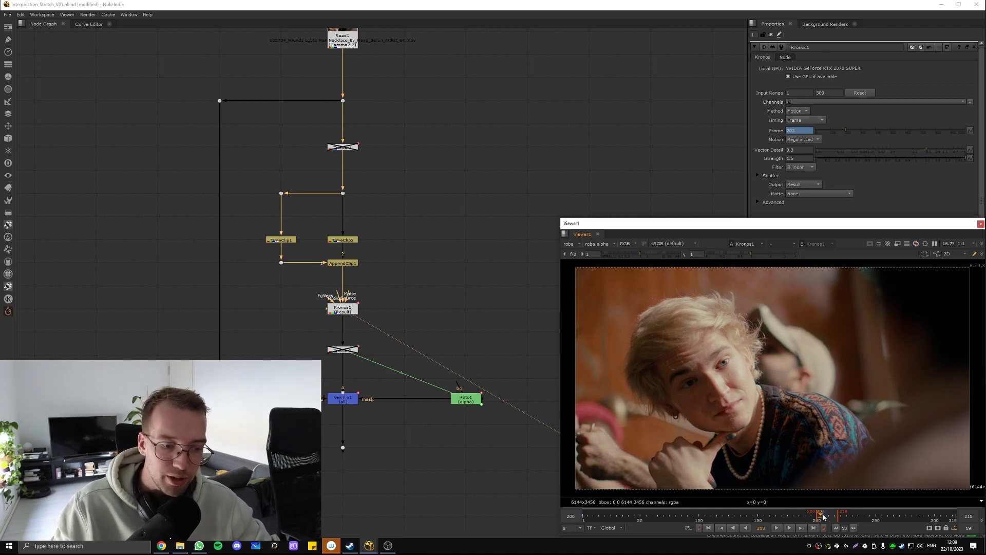
{"action": "key", "text": "Right"}
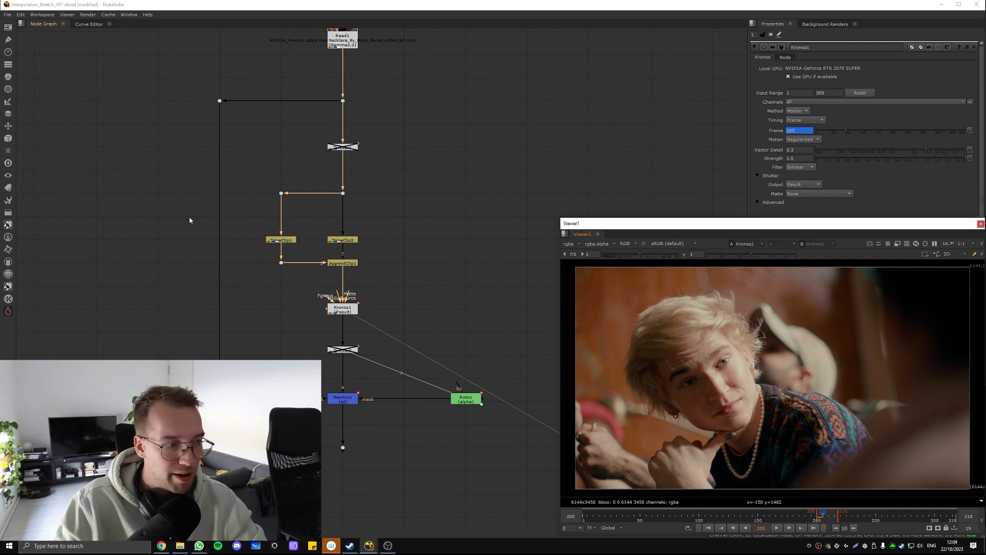
{"action": "left_click", "coordinate": [829, 519]}
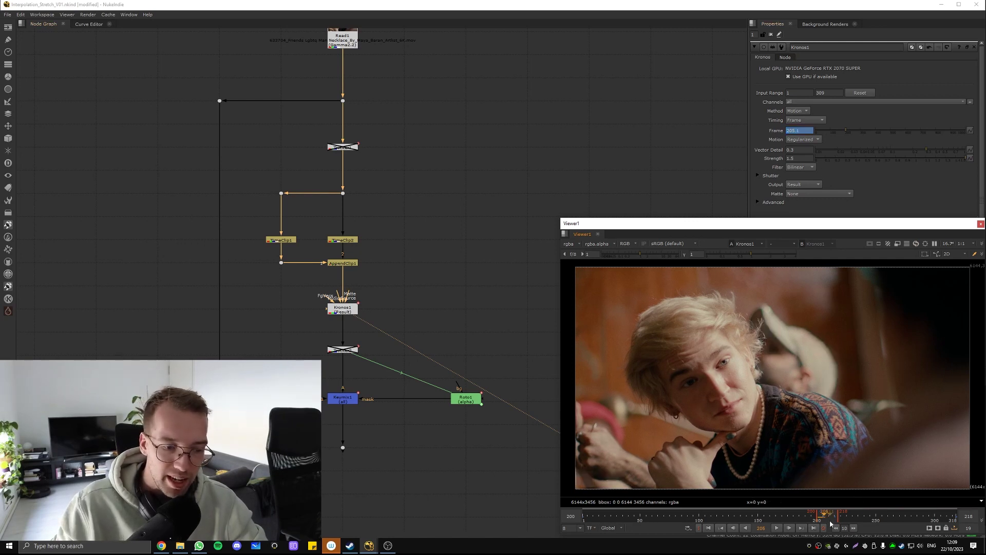
{"action": "left_click", "coordinate": [836, 523]}
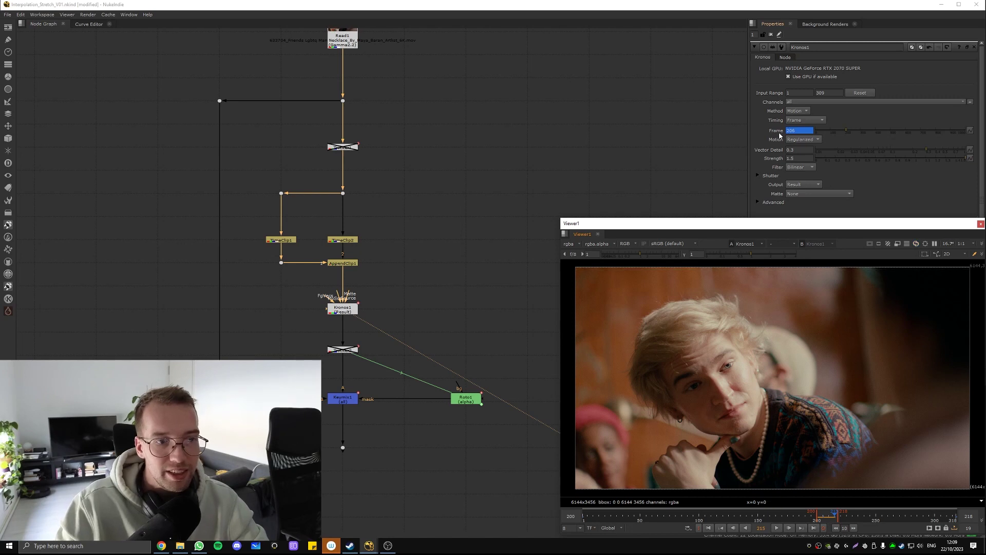
{"action": "key", "text": "Left"}
{"action": "key", "text": "Left"}
{"action": "key", "text": "Left"}
{"action": "key", "text": "Left"}
{"action": "key", "text": "Left"}
{"action": "key", "text": "Left"}
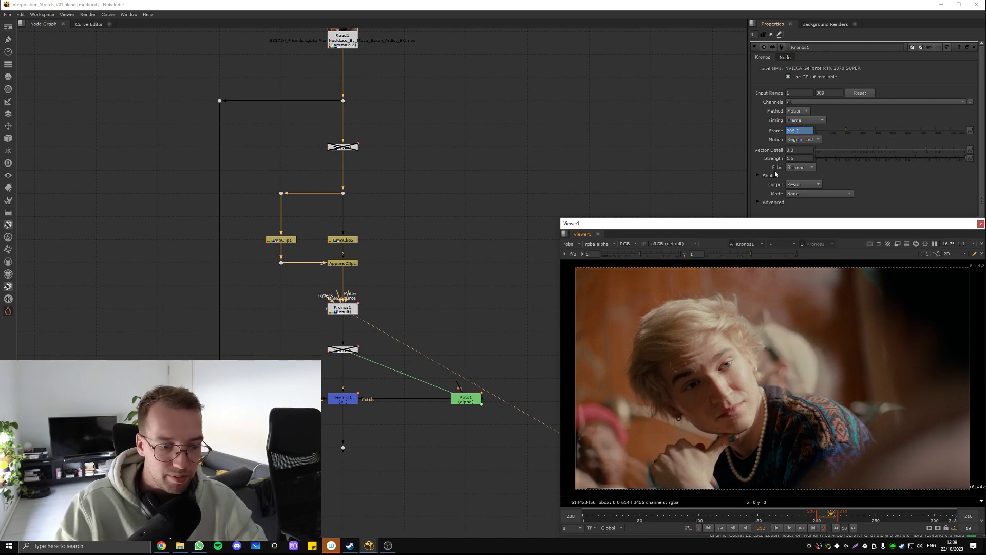
{"action": "key", "text": "Right"}
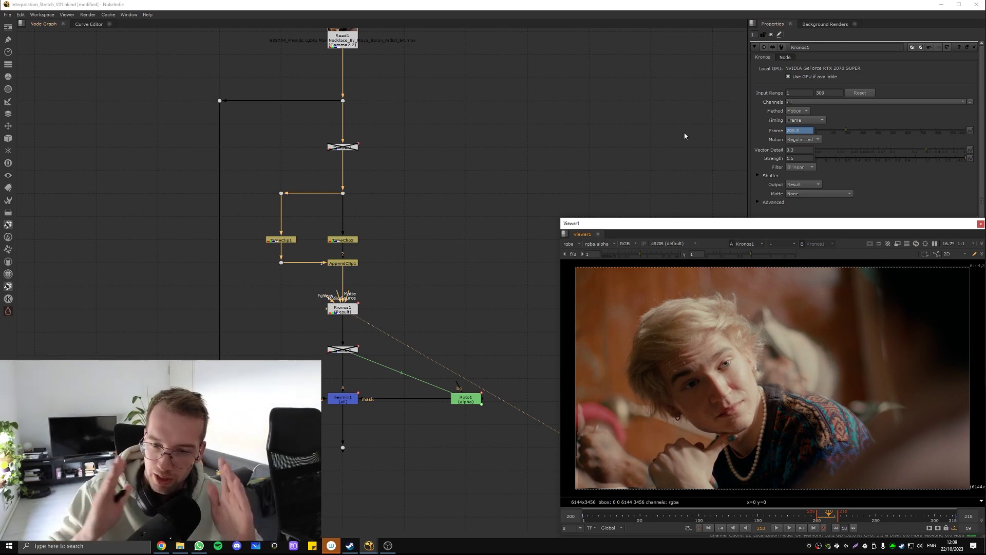
Step: Try smooth interpolation on Kronos1's timing keyframes in the Curve Editor, set them to linear, and return to the Node Graph
{"action": "left_click", "coordinate": [90, 25]}
{"action": "middle_click_drag", "start_coordinate": [421, 212], "coordinate": [242, 227]}
{"action": "middle_click_drag", "start_coordinate": [331, 231], "coordinate": [447, 200]}
{"action": "left_click", "coordinate": [495, 176]}
{"action": "key", "text": "z"}
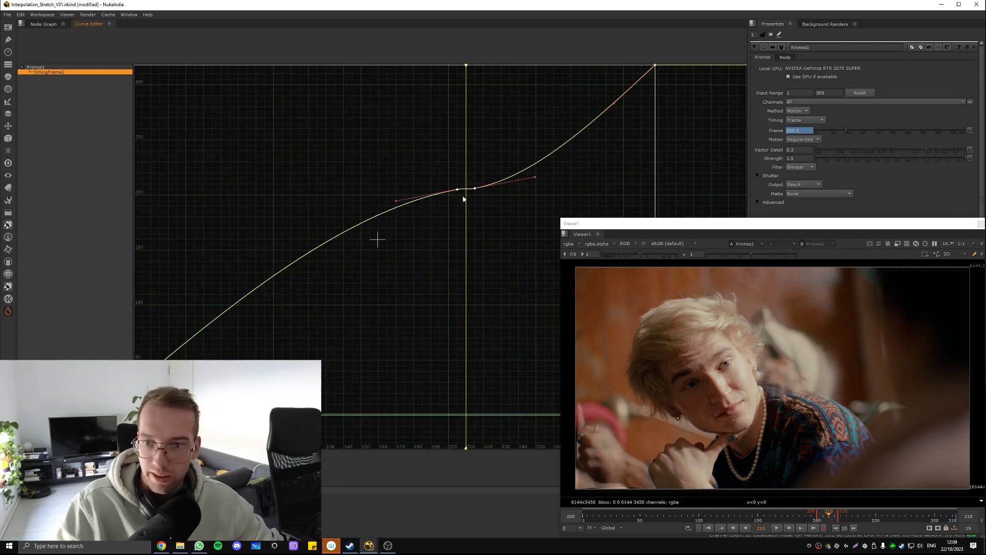
{"action": "key", "text": "l"}
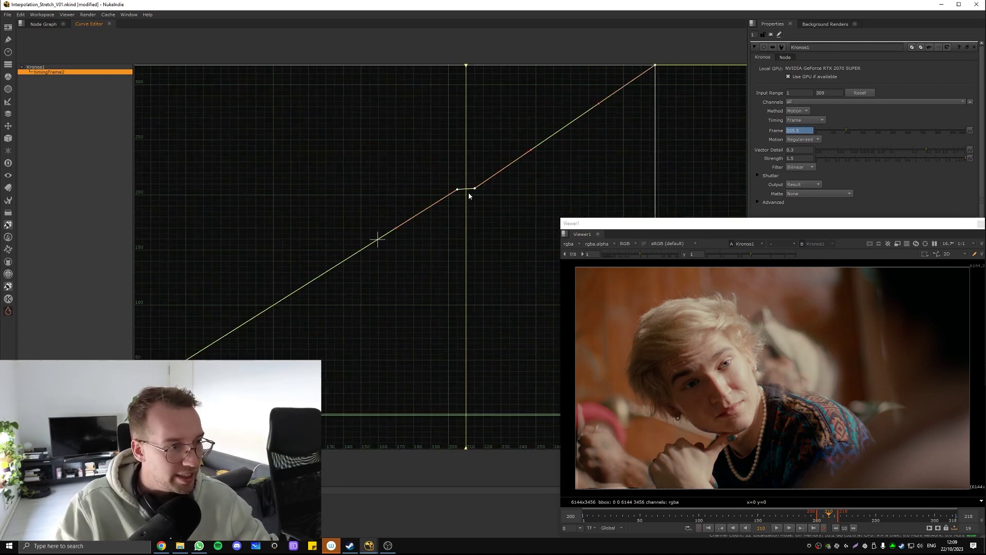
{"action": "left_click", "coordinate": [43, 24]}
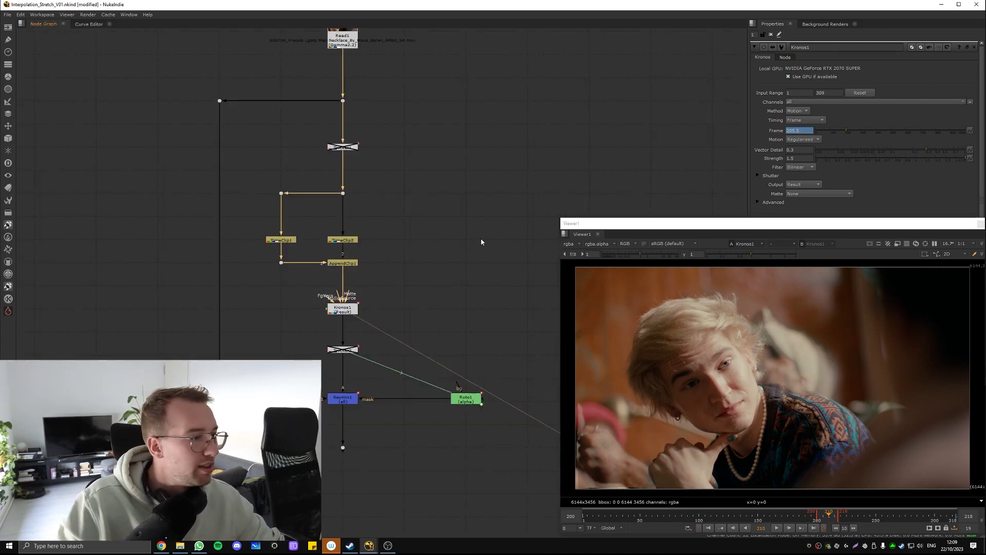
Step: Enable the disabled Tracker1 node above the TimeClip branches and view its output with the whole frame fitted
{"action": "mouse_move", "coordinate": [405, 279]}
{"action": "middle_mouse_down"}
{"action": "mouse_move", "coordinate": [418, 209]}
{"action": "mouse_move", "coordinate": [409, 279]}
{"action": "middle_mouse_up"}
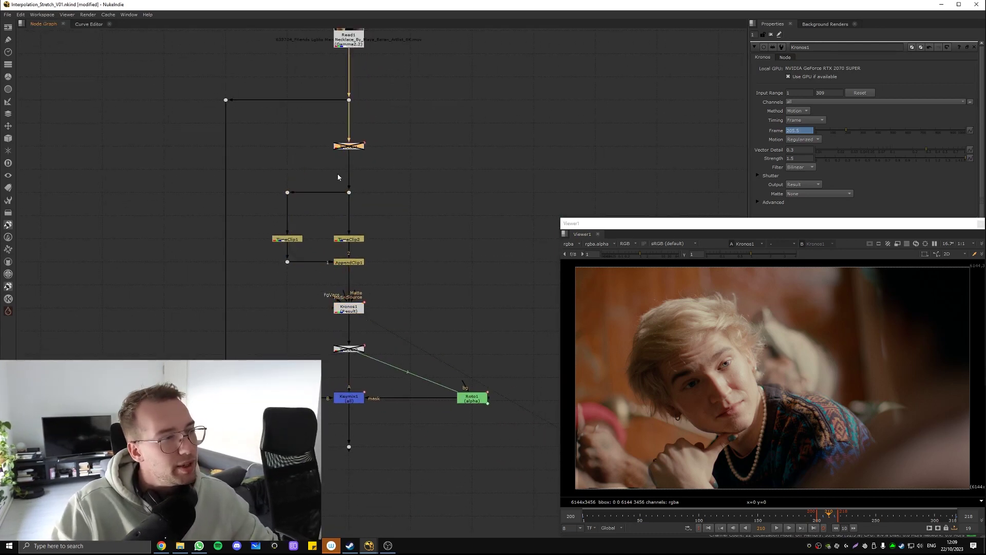
{"action": "key", "text": "1"}
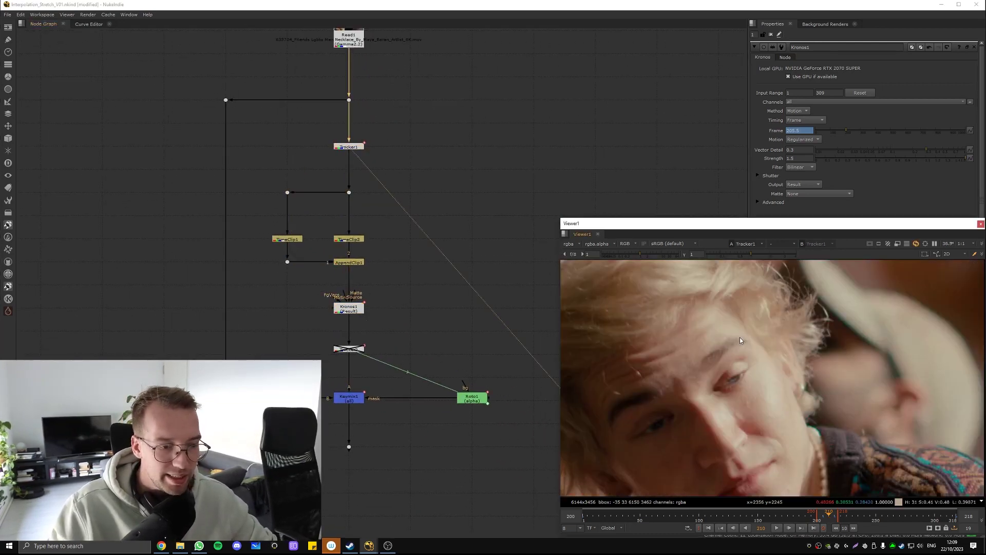
{"action": "key", "text": "f"}
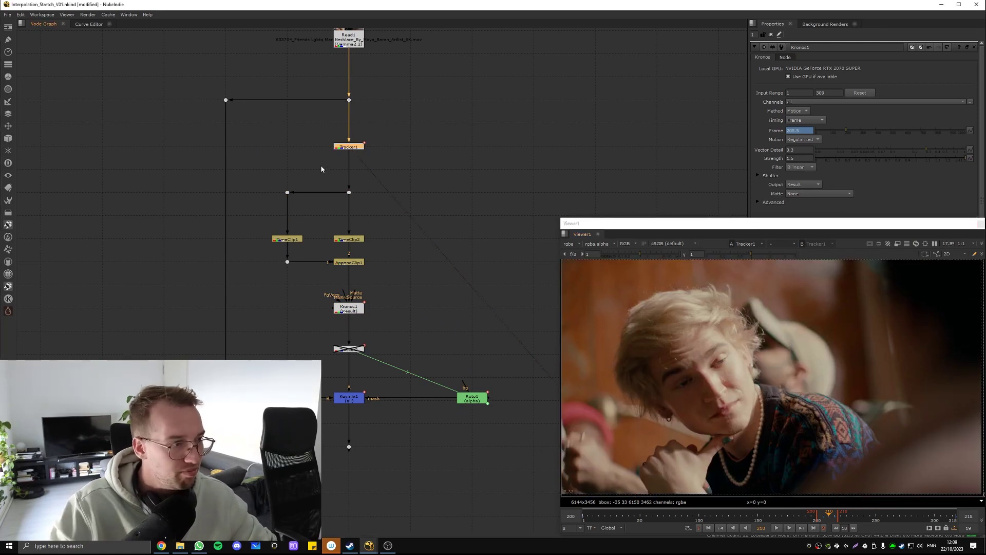
{"action": "left_click", "coordinate": [342, 171]}
{"action": "key", "text": "1"}
Step: Enable the disabled Tracker2 node below Kronos1, view its output, and open its match-move transform properties
{"action": "left_click_drag", "start_coordinate": [394, 329], "coordinate": [323, 358]}
{"action": "key", "text": "d"}
{"action": "double_click", "coordinate": [358, 353]}
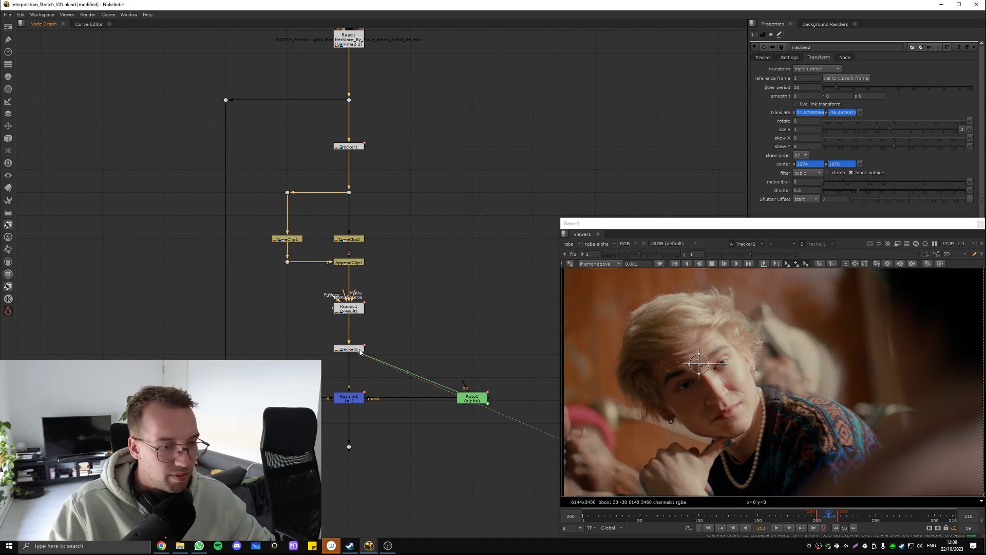
Step: Compare the outputs of Keymix1 and Roto1, and open Roto1's properties to examine its mask shape around the eyes
{"action": "left_click", "coordinate": [348, 399]}
{"action": "key", "text": "1"}
{"action": "left_click", "coordinate": [481, 398]}
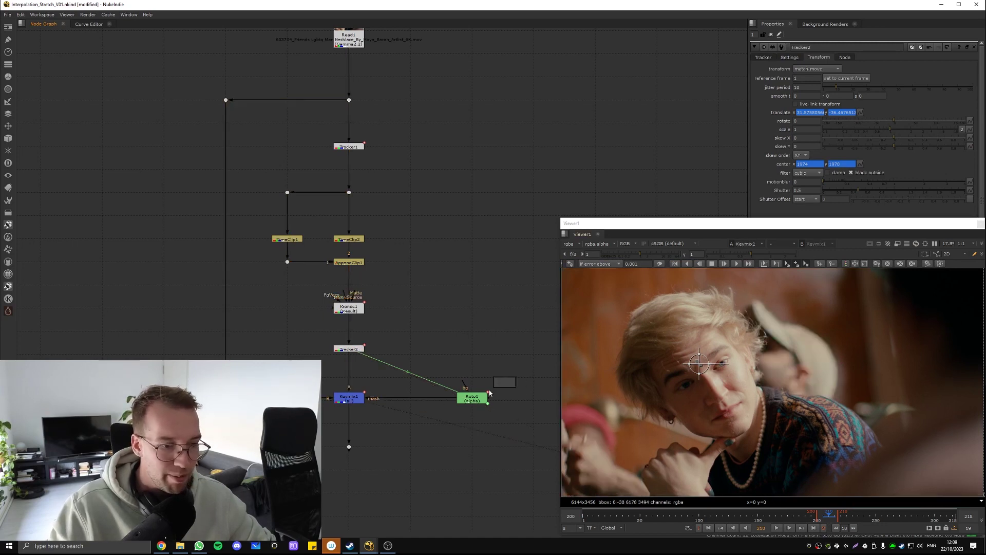
{"action": "key", "text": "1"}
{"action": "left_click", "coordinate": [347, 396]}
{"action": "key", "text": "1"}
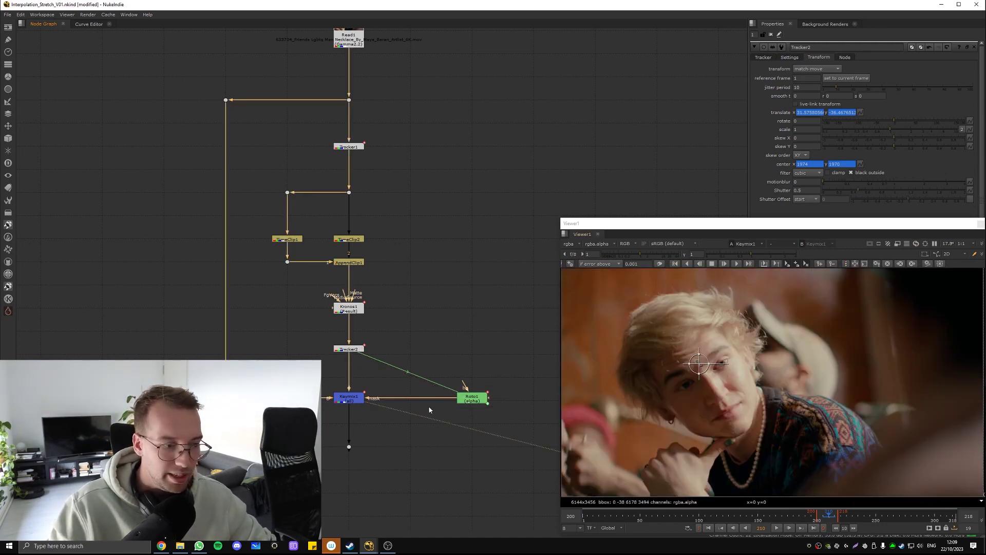
{"action": "double_click", "coordinate": [472, 399]}
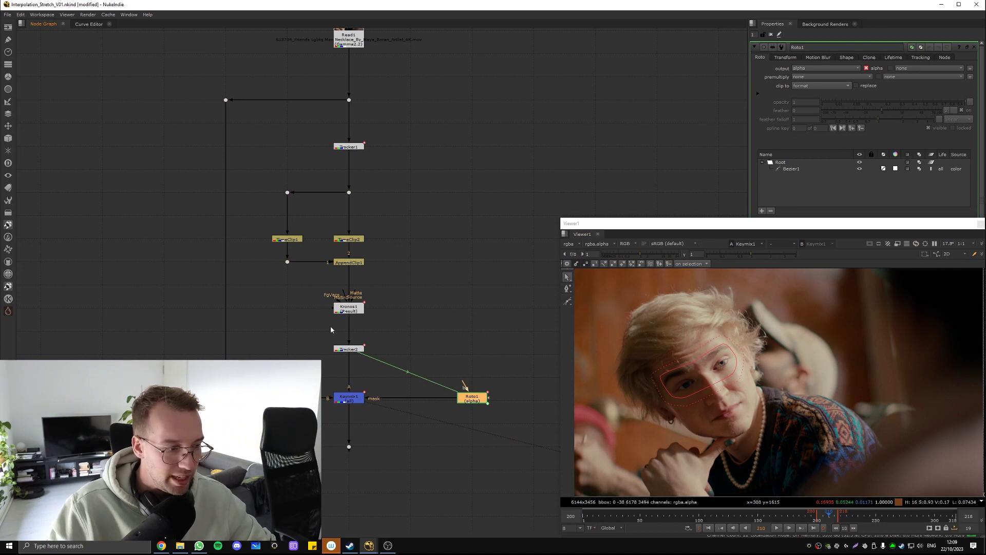
{"action": "left_click", "coordinate": [354, 400]}
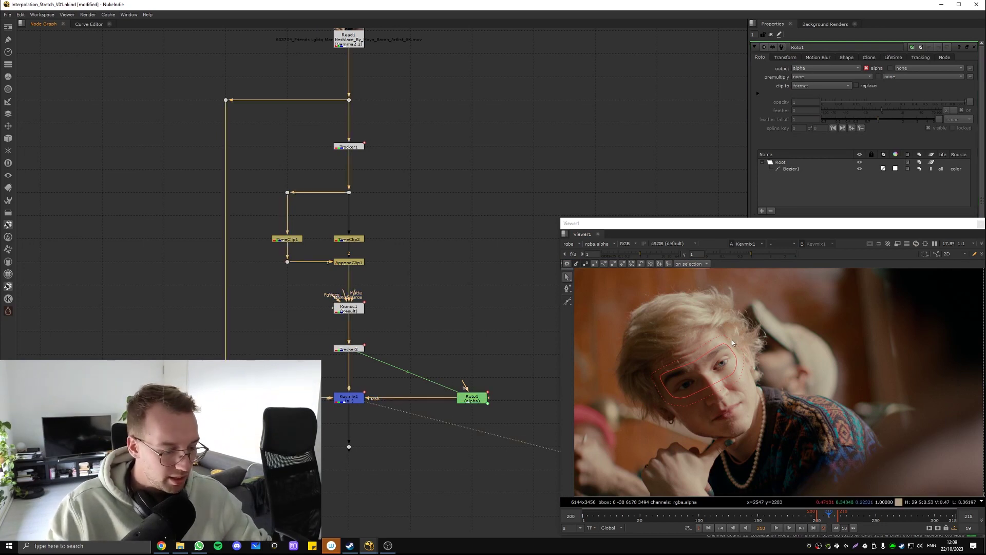
Step: Hide the viewer overlay and play back the Keymix1 result around the repaired cut
{"action": "key", "text": "q"}
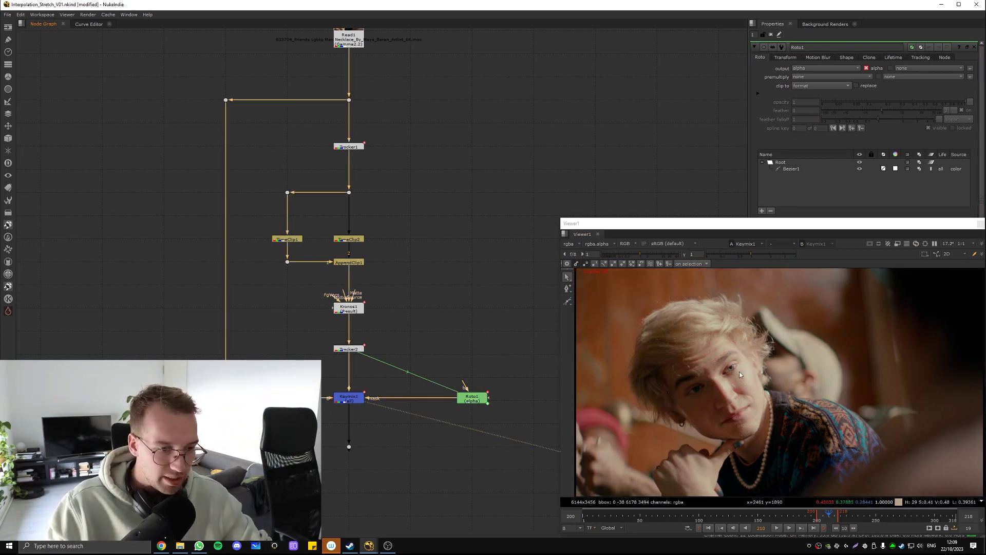
{"action": "key", "text": "l"}
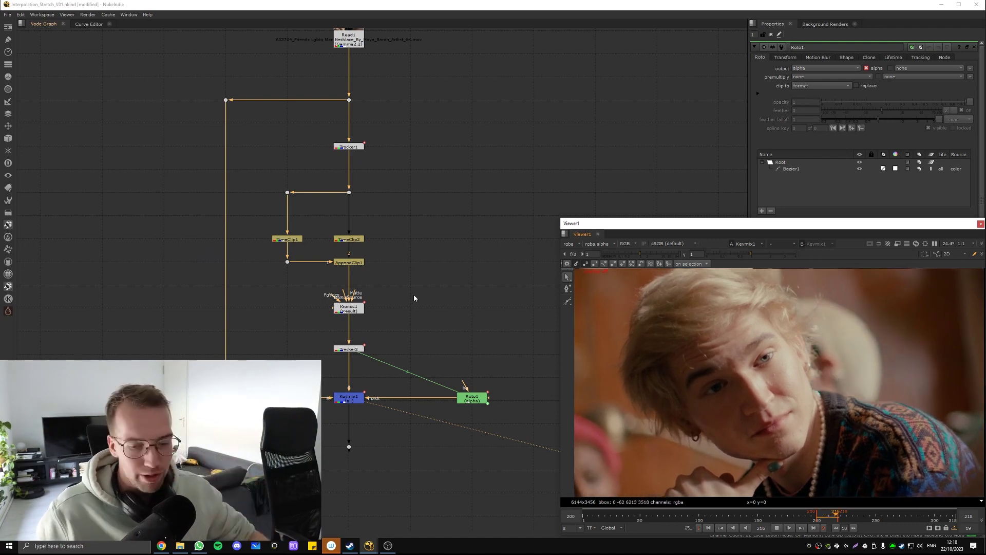
{"action": "left_click_drag", "start_coordinate": [400, 44], "coordinate": [291, 90]}
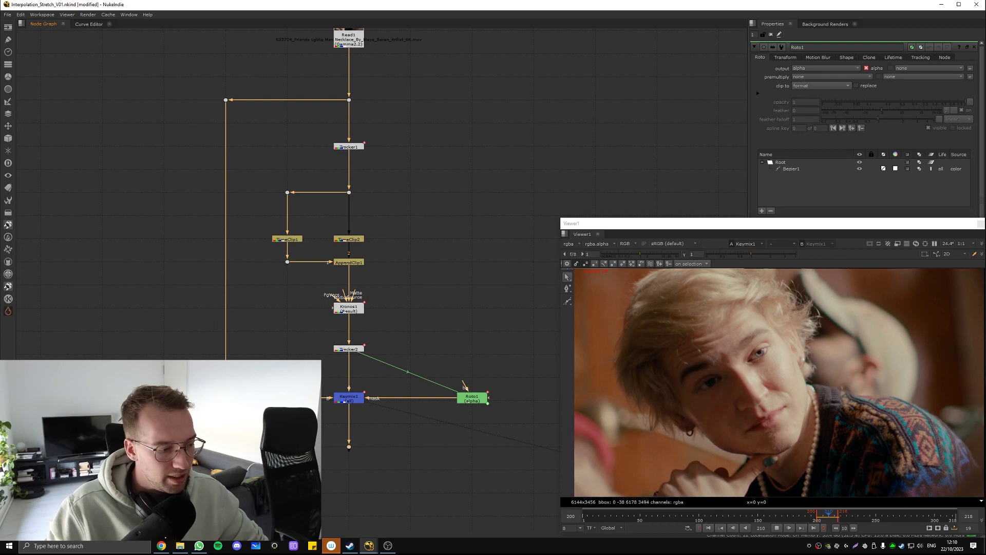
{"action": "left_click", "coordinate": [396, 432]}
{"action": "key", "text": "ctrl+a"}
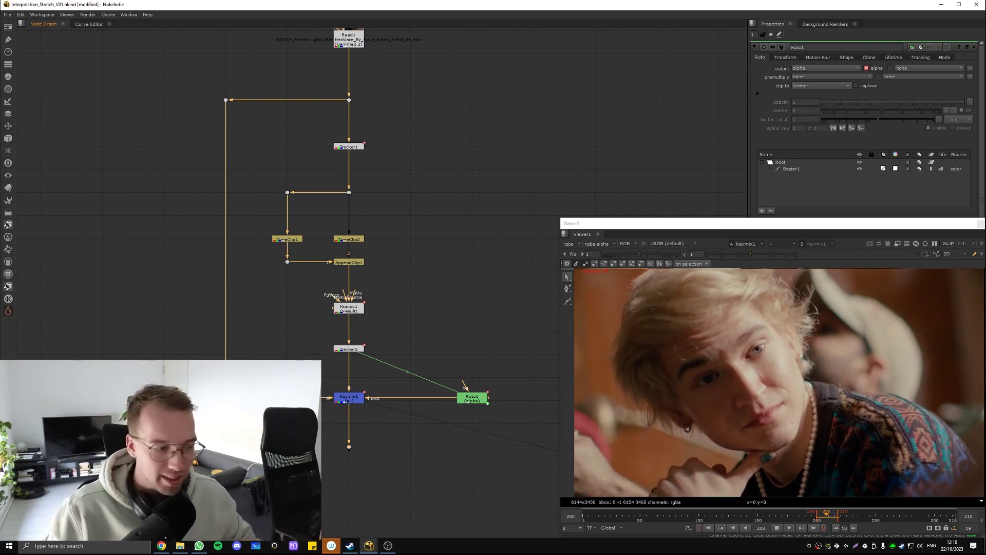
{"action": "left_click_drag", "start_coordinate": [388, 376], "coordinate": [329, 410]}
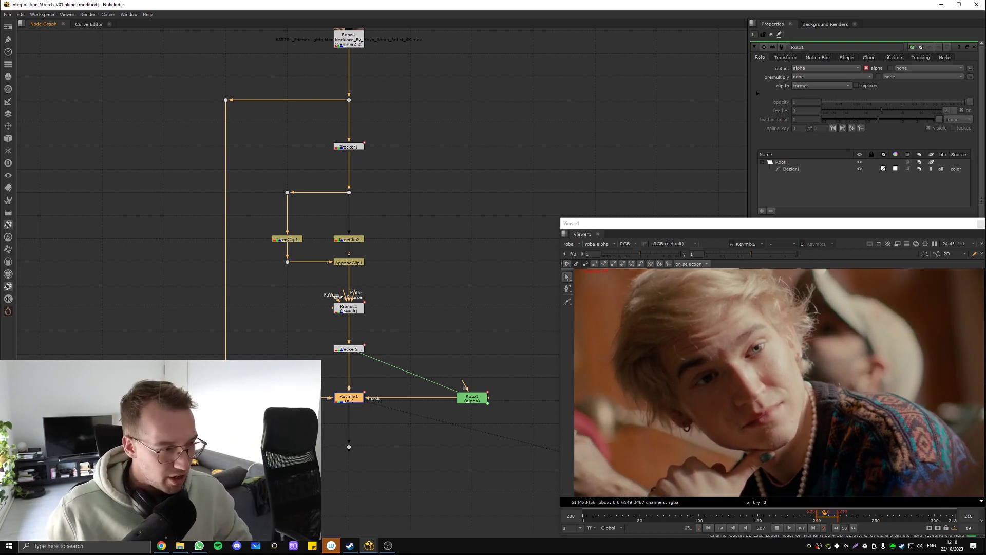
Step: Move the output dot below Keymix1 further down, keeping it aligned vertically with the main node column
{"action": "middle_click_drag", "start_coordinate": [378, 411], "coordinate": [360, 304]}
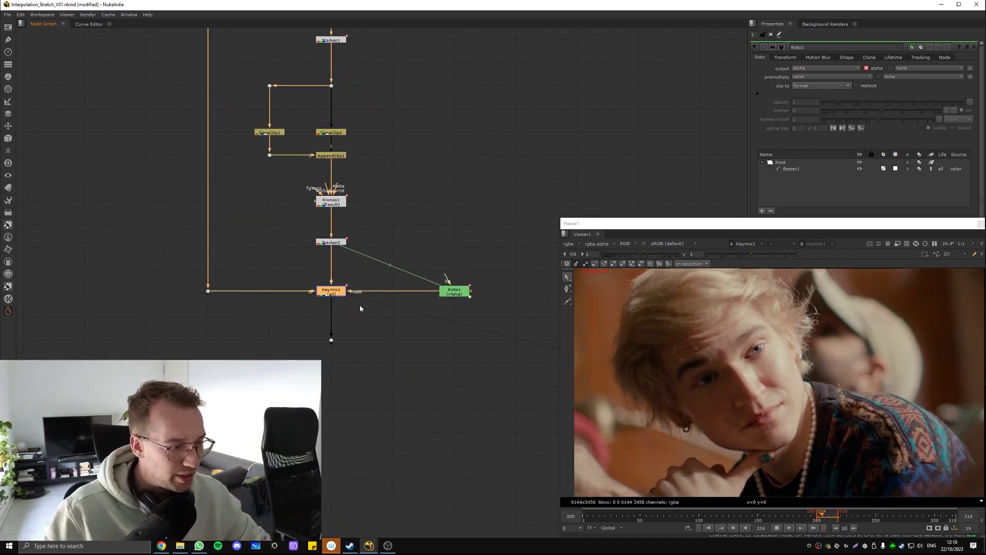
{"action": "left_click_drag", "start_coordinate": [361, 325], "coordinate": [322, 363]}
{"action": "middle_click_drag", "start_coordinate": [322, 363], "coordinate": [314, 378]}
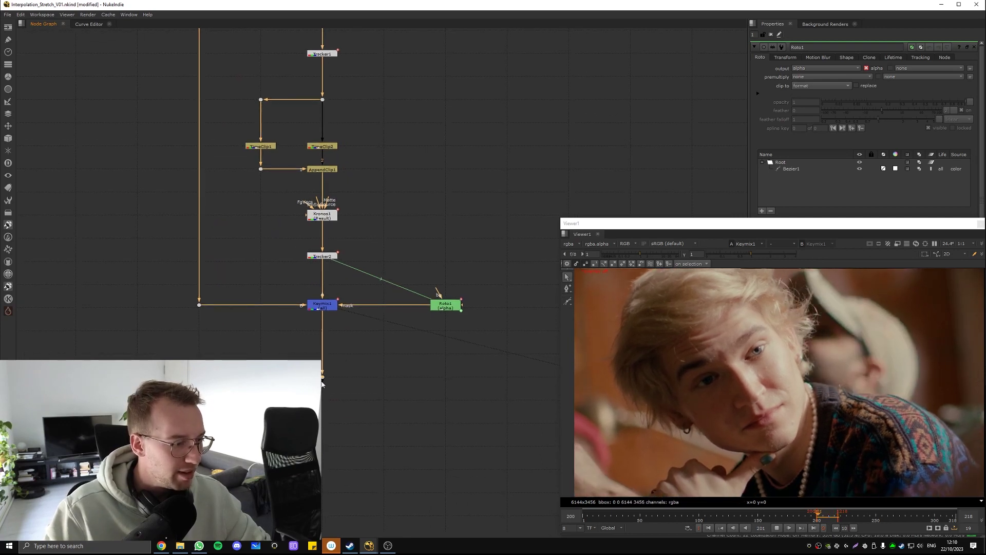
{"action": "left_click_drag", "start_coordinate": [322, 354], "coordinate": [325, 402]}
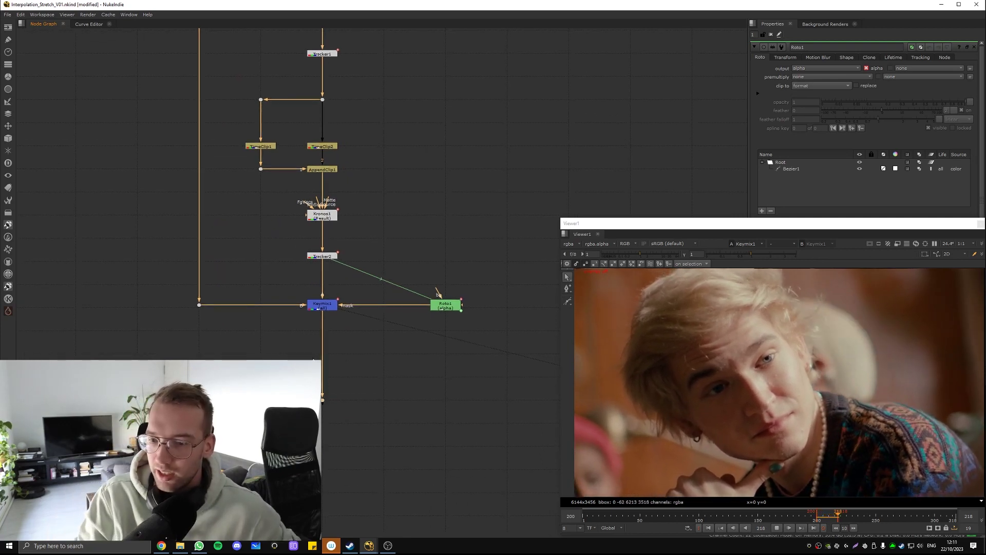